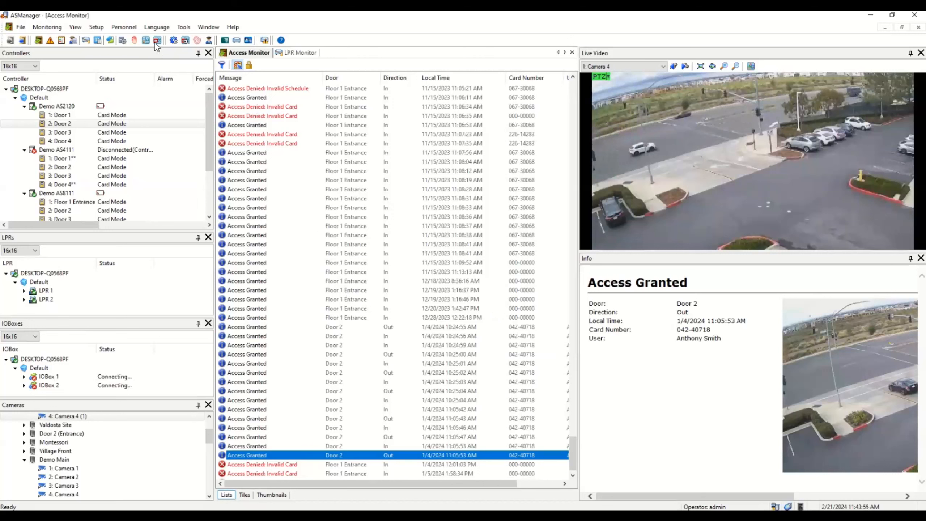
Open the Devices window from Setup and preview the device types in the Add list
{"action": "left_click", "coordinate": [103, 29]}
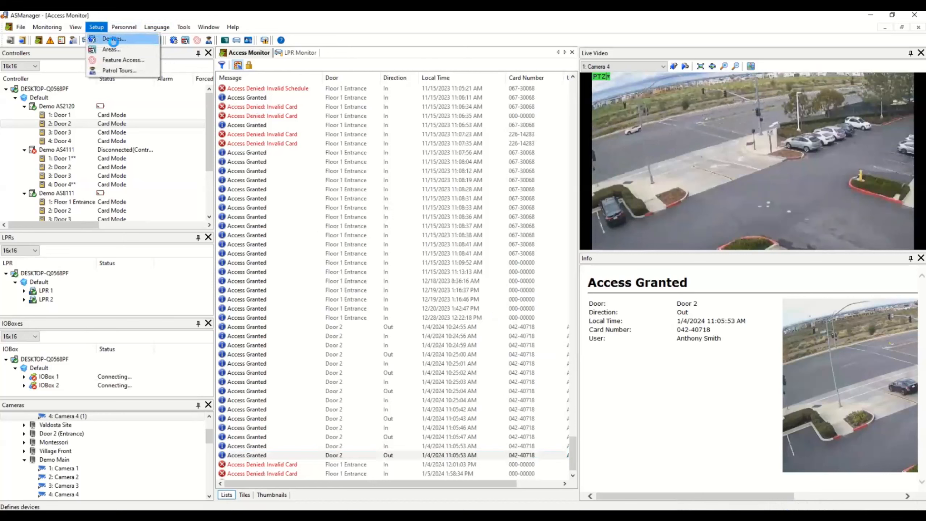
{"action": "left_click", "coordinate": [113, 39]}
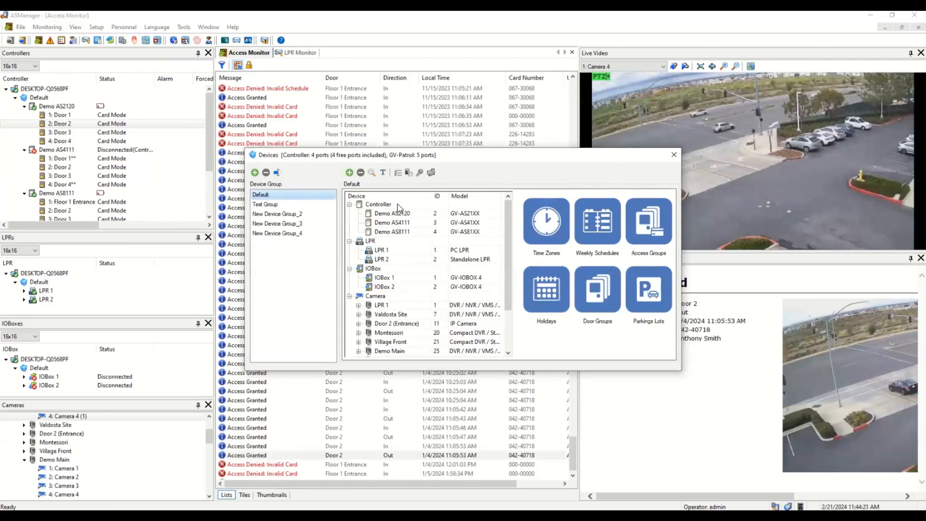
{"action": "left_click", "coordinate": [351, 175]}
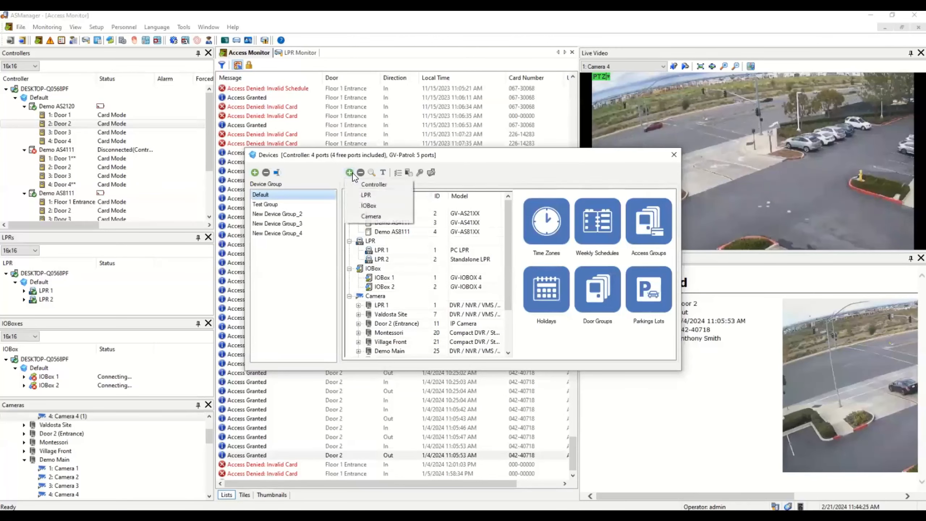
{"action": "left_click", "coordinate": [456, 176]}
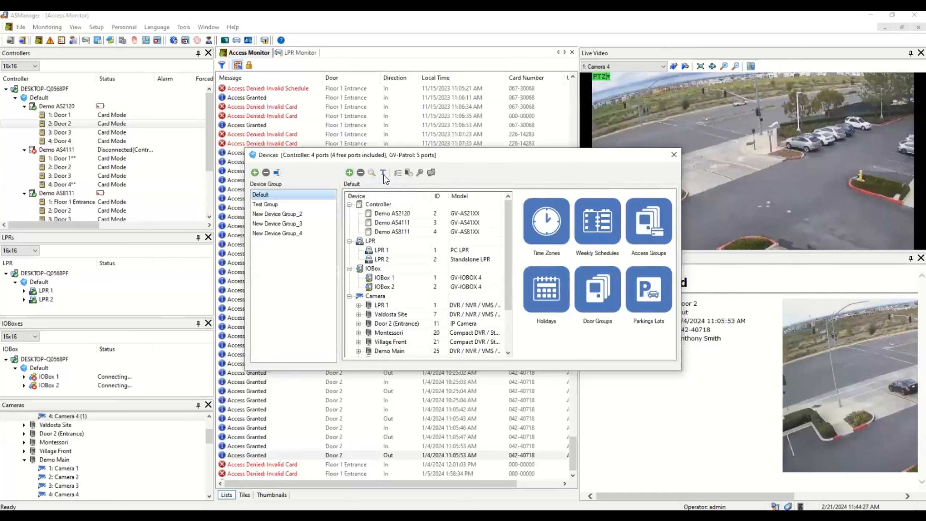
{"action": "left_click", "coordinate": [372, 174]}
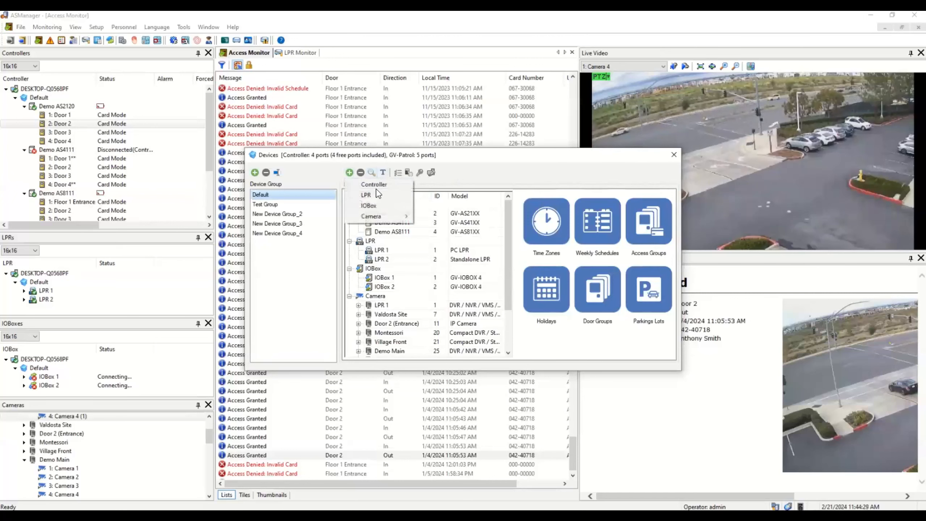
{"action": "left_click", "coordinate": [482, 178]}
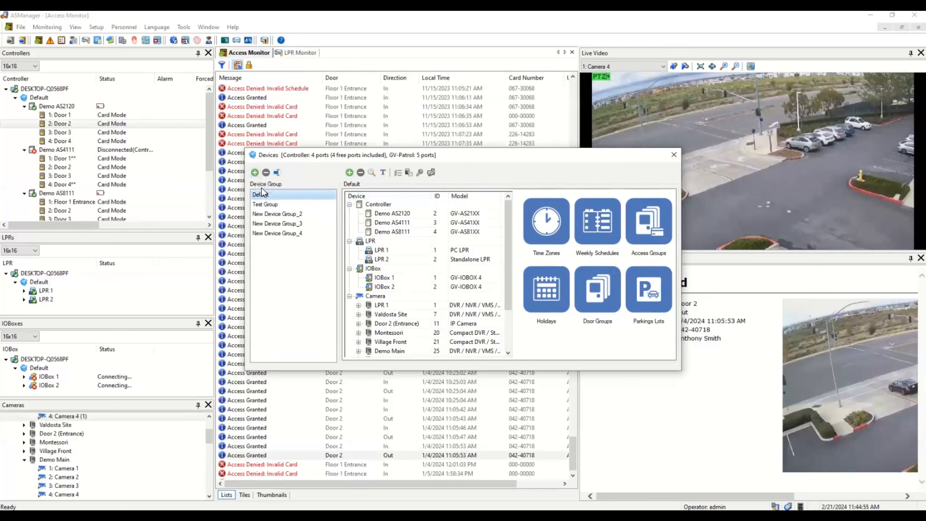
Create a new device group and rename it 'Client A'
{"action": "left_click", "coordinate": [255, 172]}
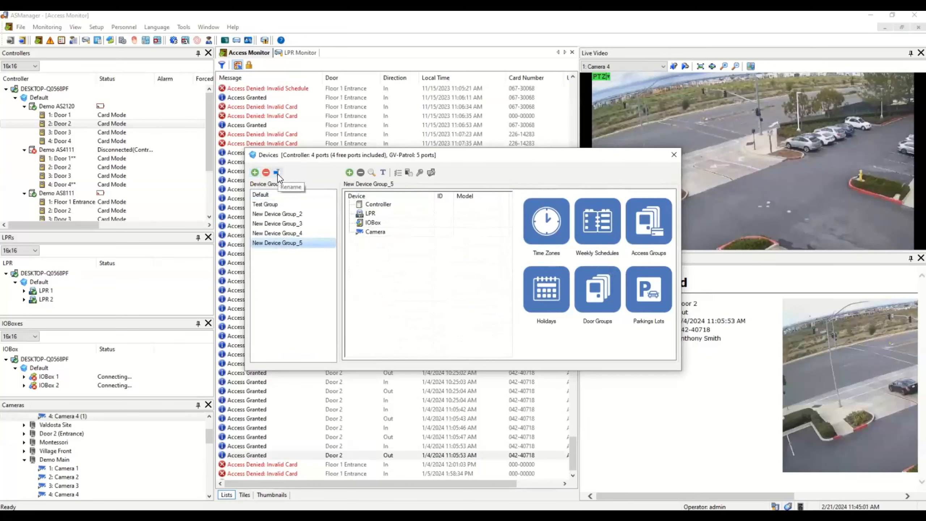
{"action": "left_click", "coordinate": [277, 174]}
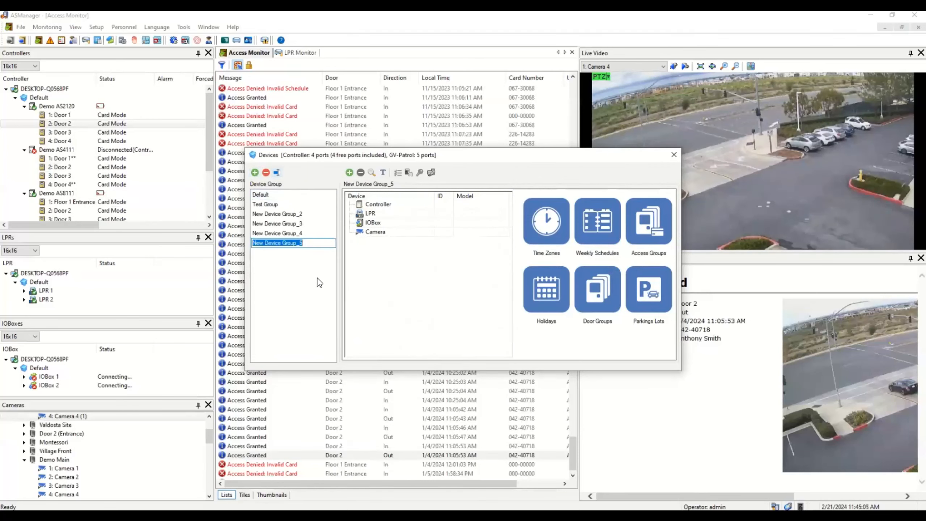
{"action": "type", "text": "Client A"}
{"action": "key", "text": "Return"}
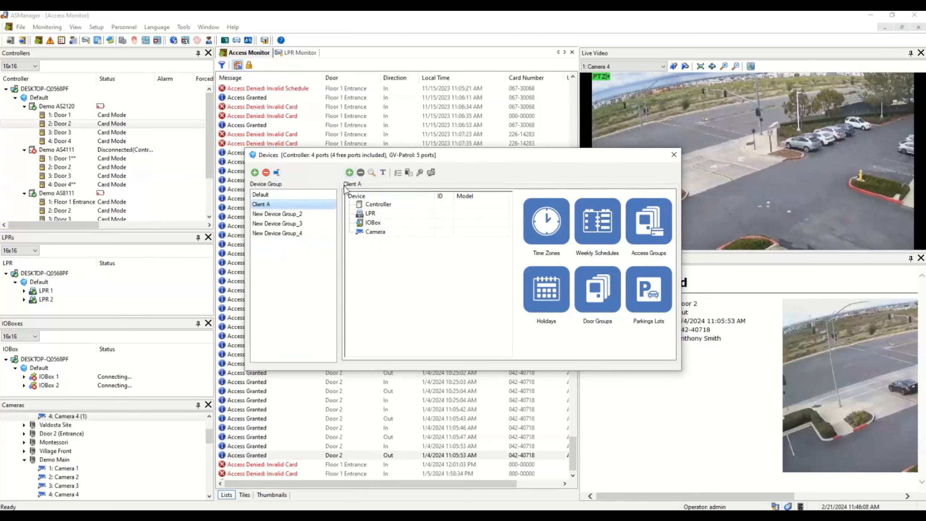
Add a GV-AS21XX controller with ID 1 named 'Client A' to the Client A group
{"action": "left_click", "coordinate": [350, 173]}
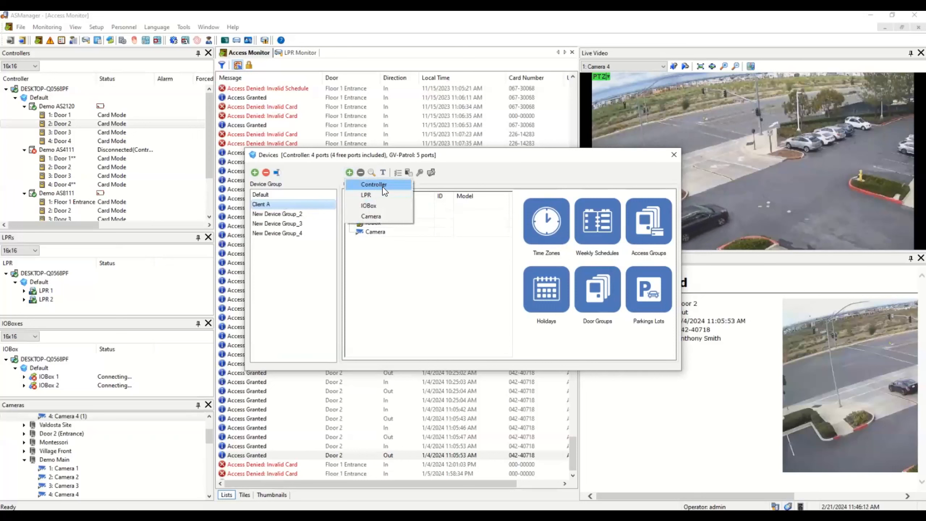
{"action": "left_click", "coordinate": [382, 187]}
{"action": "key", "text": "Tab"}
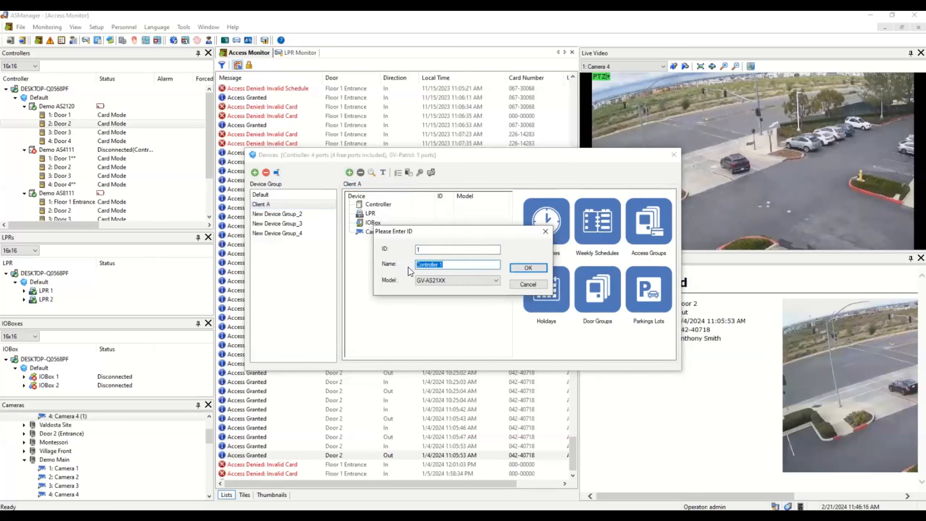
{"action": "type", "text": "Cl"}
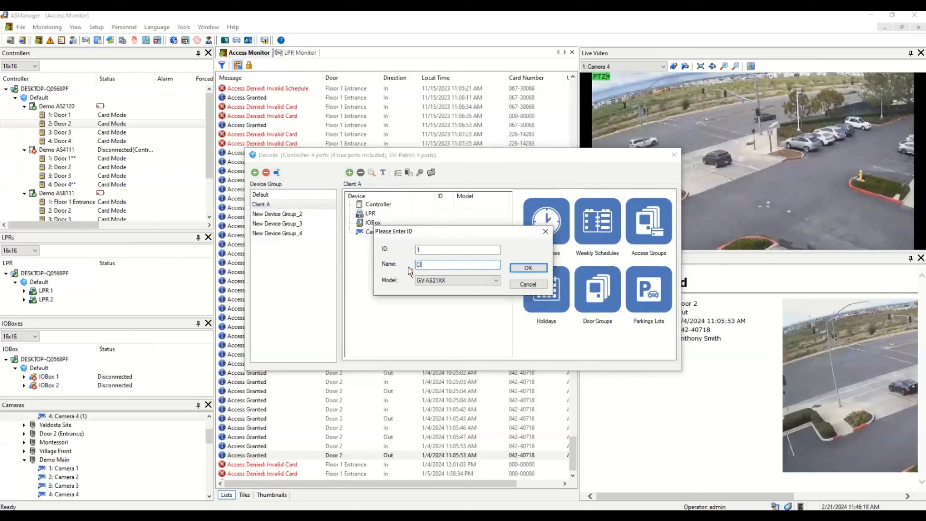
{"action": "type", "text": "ient A"}
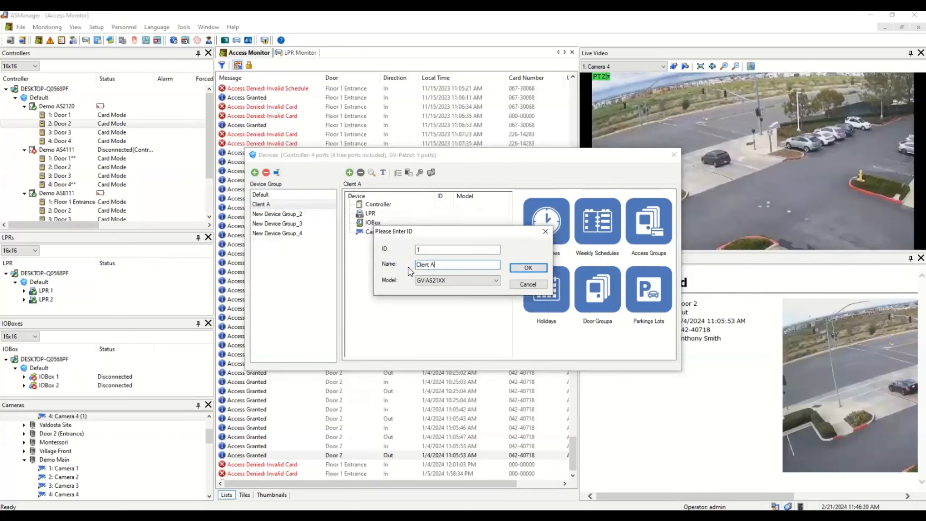
{"action": "left_click", "coordinate": [448, 281]}
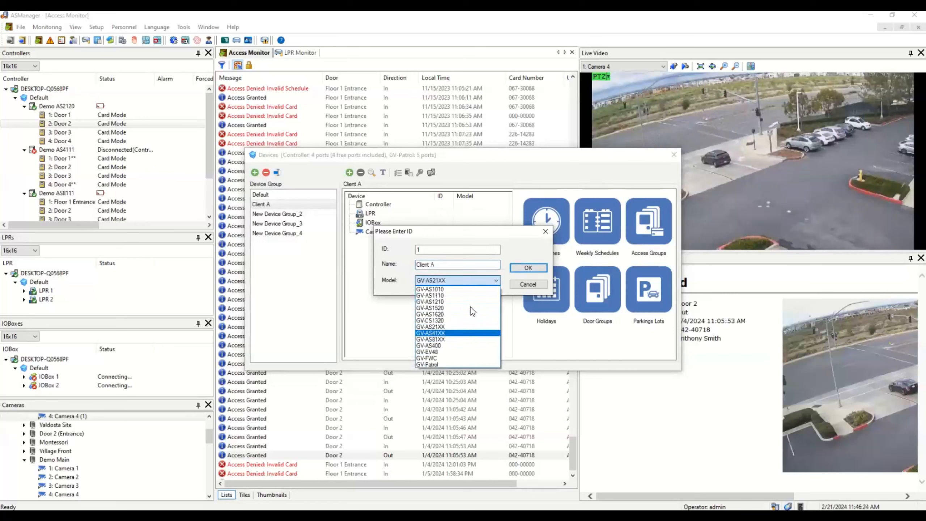
{"action": "left_click", "coordinate": [528, 269]}
{"action": "left_click", "coordinate": [528, 268]}
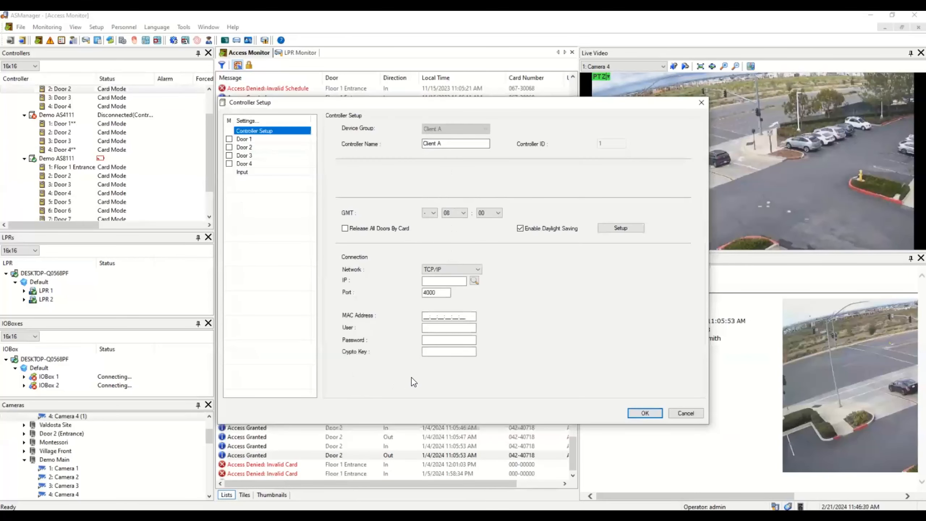
Enter the controller's IP 192.168.1.123, MAC 12:34:56:78:94:5, password and crypto key
{"action": "left_click", "coordinate": [448, 281]}
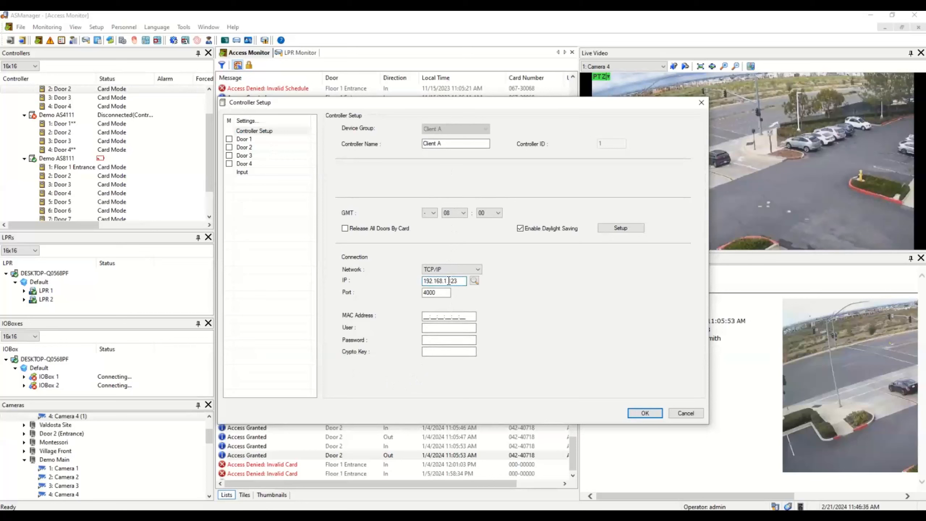
{"action": "left_click", "coordinate": [434, 315]}
{"action": "type", "text": "12:34:56:78:94:56"}
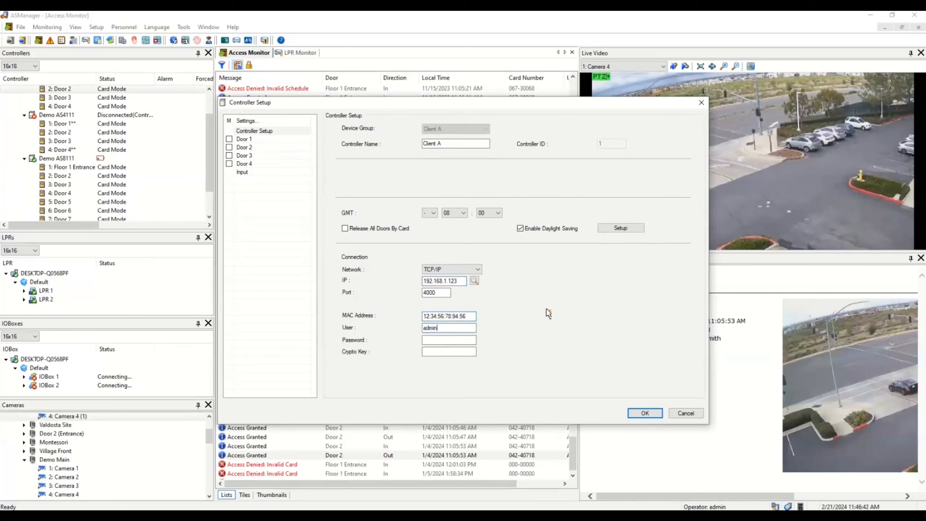
{"action": "key", "text": "Tab"}
{"action": "type", "text": "•••••"}
{"action": "key", "text": "Tab"}
{"action": "type", "text": "•••••••••"}
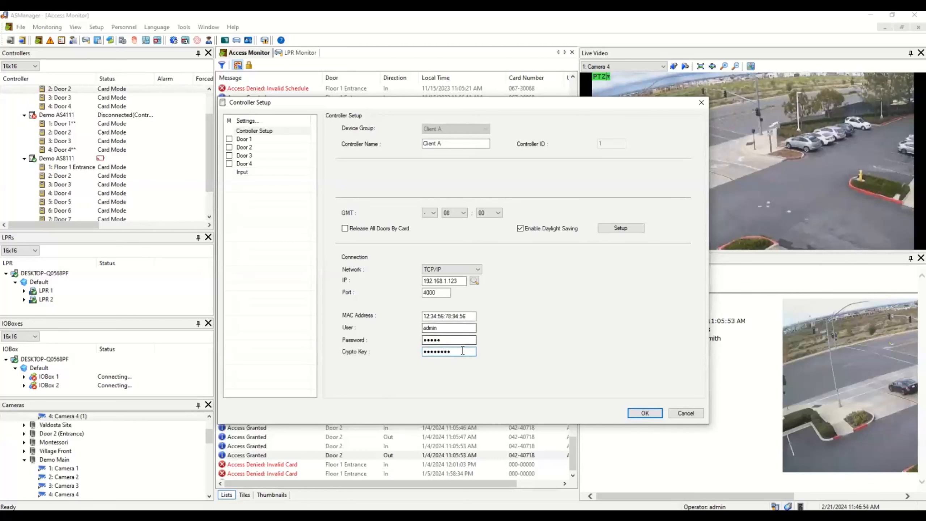
Enable Doors 1, 2 and 3 on the controller and save its setup
{"action": "left_click", "coordinate": [229, 139]}
{"action": "left_click", "coordinate": [230, 147]}
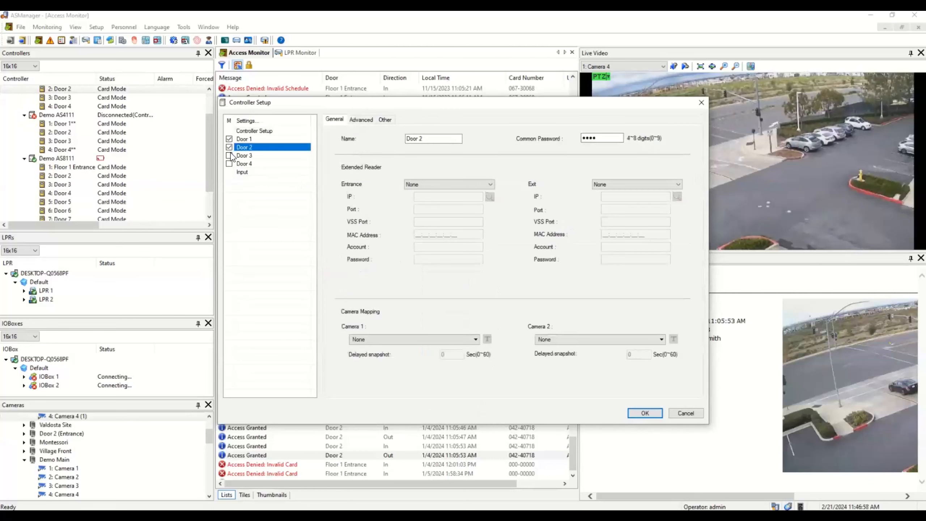
{"action": "left_click", "coordinate": [229, 156]}
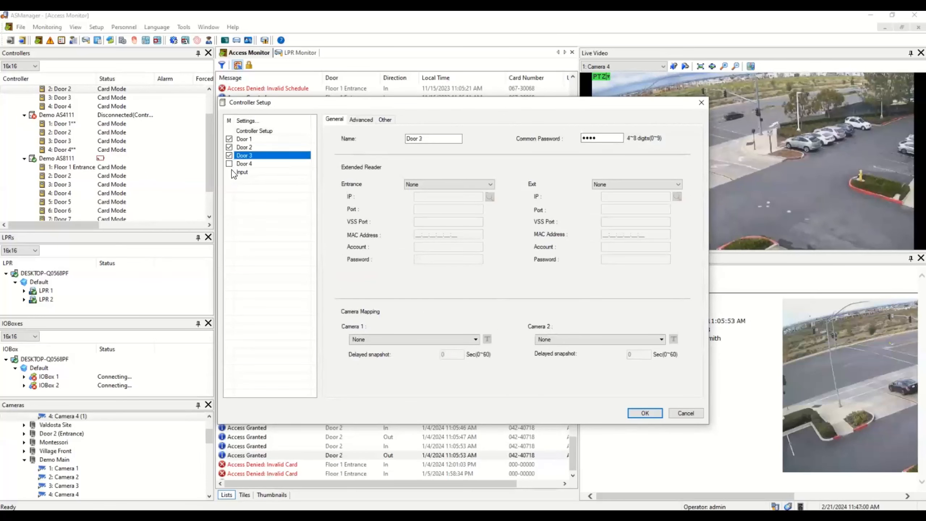
{"action": "left_click", "coordinate": [649, 409]}
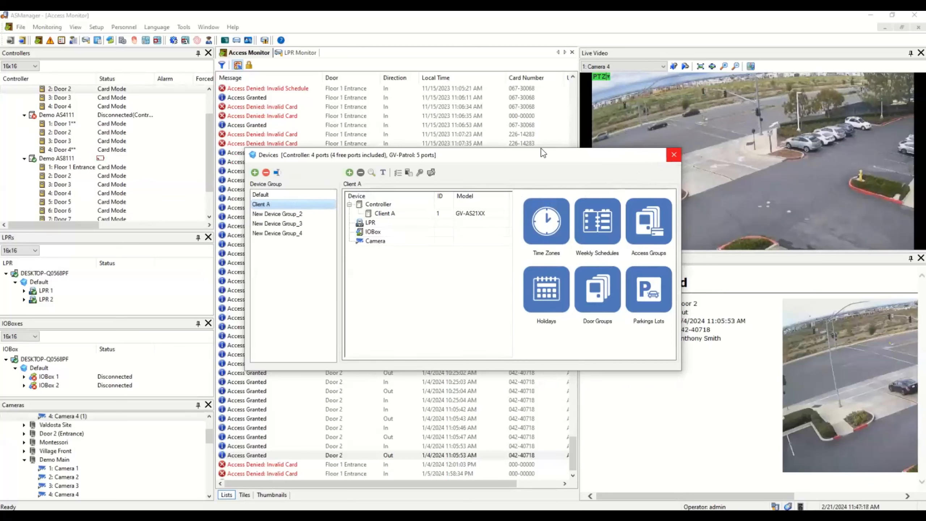
Close the Devices window, open Tools > Account, and select an existing supervisor account
{"action": "left_click", "coordinate": [674, 155]}
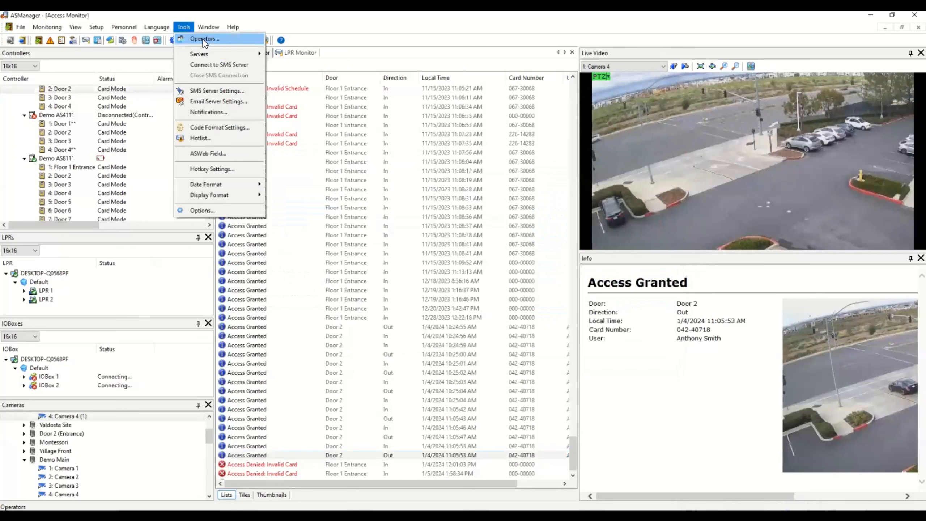
{"action": "left_click", "coordinate": [203, 39]}
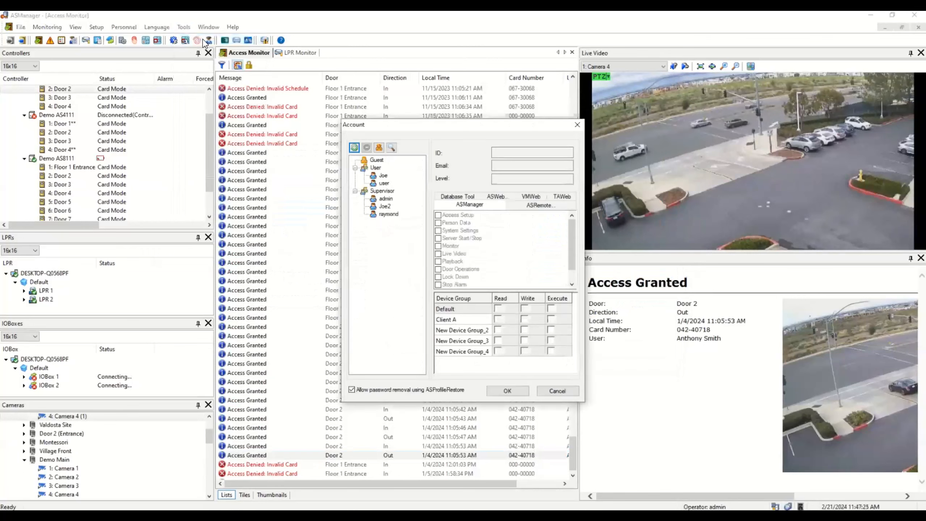
{"action": "left_click", "coordinate": [386, 198]}
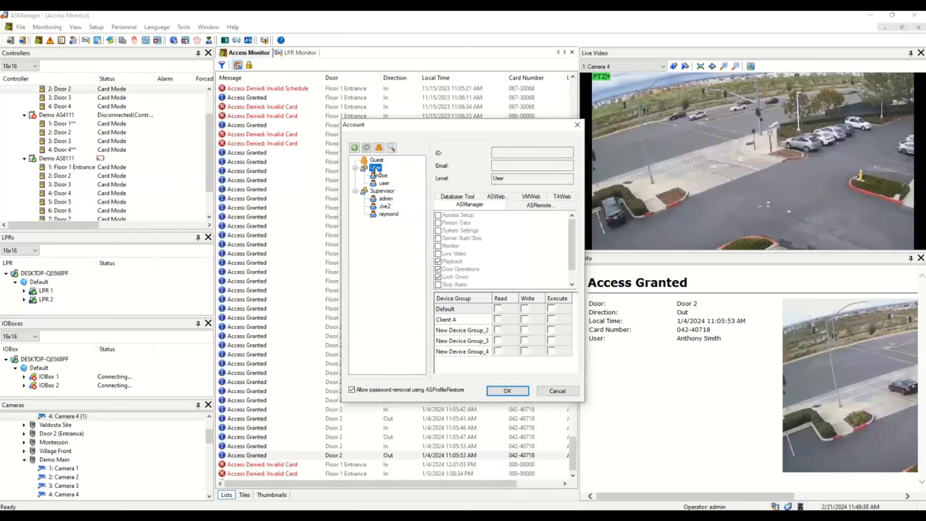
Create User-level operator account Demo1 with a password and an e-mail address
{"action": "left_click", "coordinate": [355, 147]}
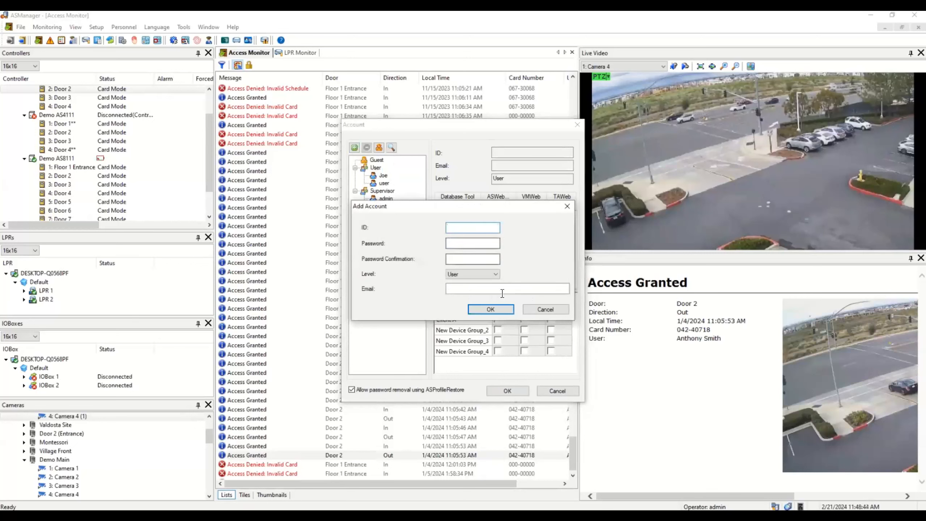
{"action": "type", "text": "Demo"}
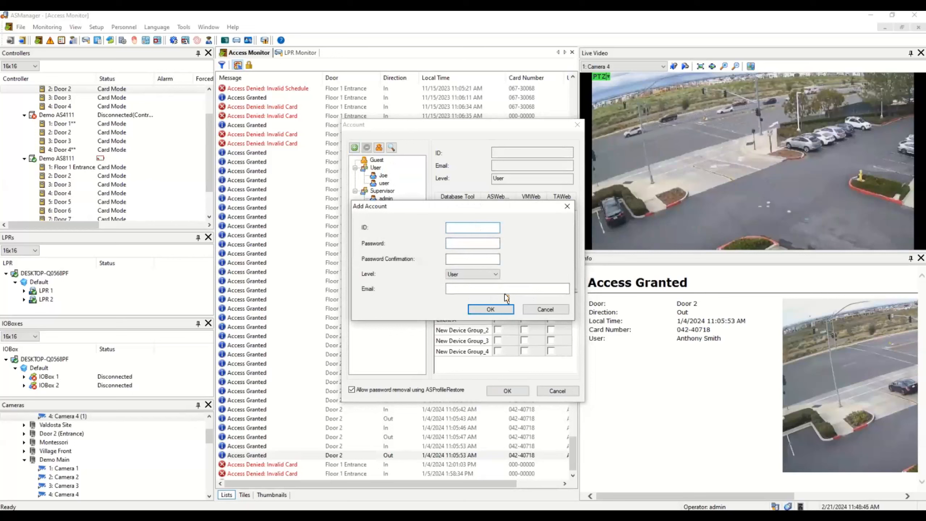
{"action": "type", "text": "1"}
{"action": "key", "text": "Tab"}
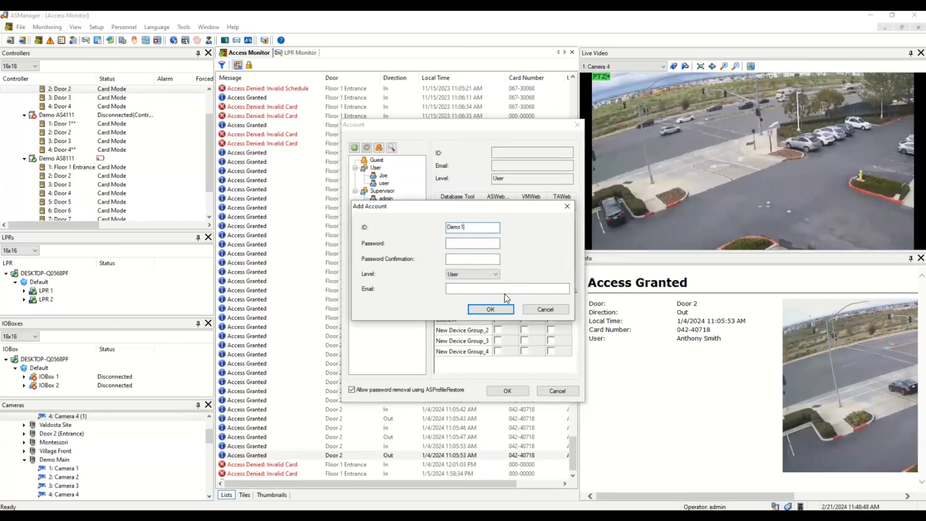
{"action": "type", "text": "123"}
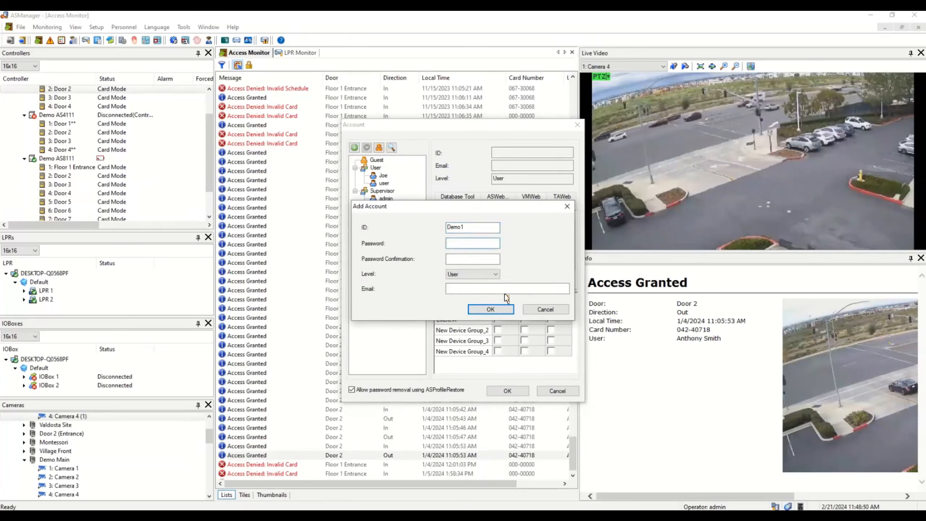
{"action": "type", "text": "45"}
{"action": "key", "text": "Tab"}
{"action": "type", "text": "12345"}
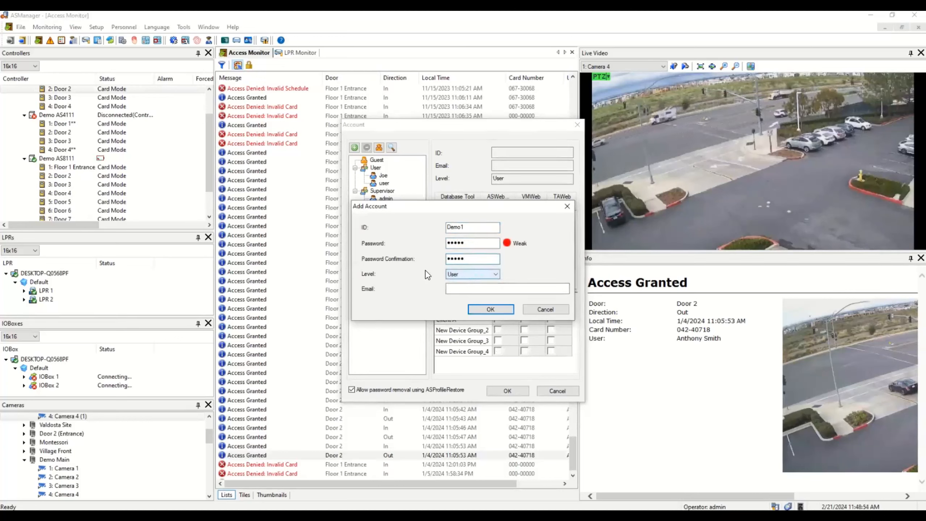
{"action": "left_click", "coordinate": [482, 289]}
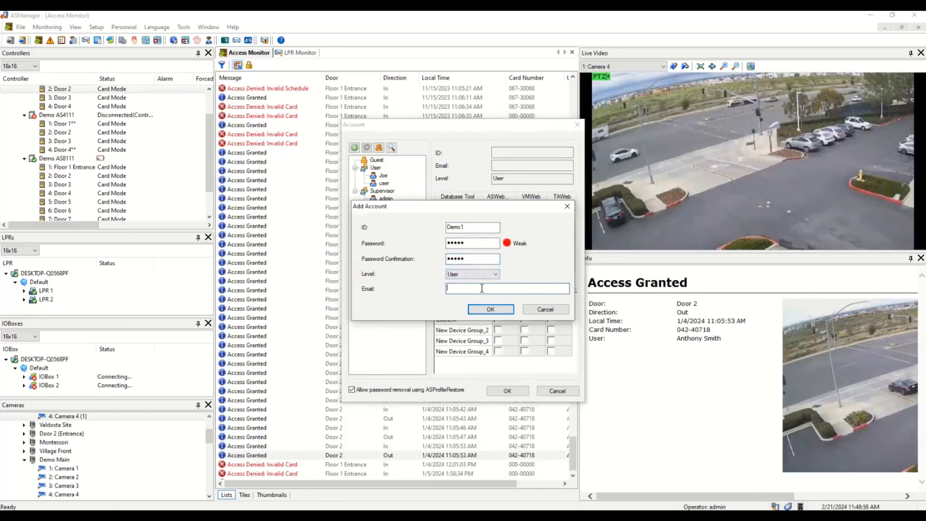
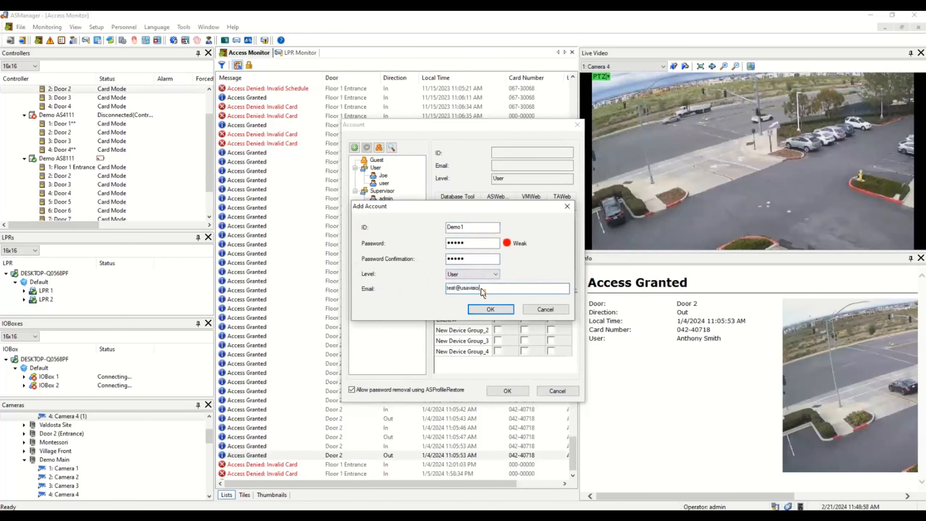
{"action": "left_click", "coordinate": [479, 242]}
{"action": "type", "text": "1"}
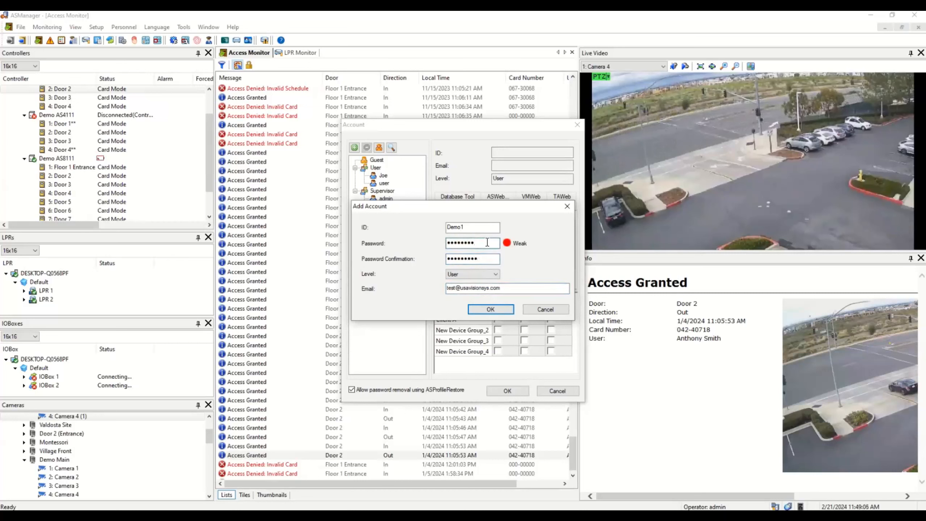
{"action": "left_click", "coordinate": [490, 307]}
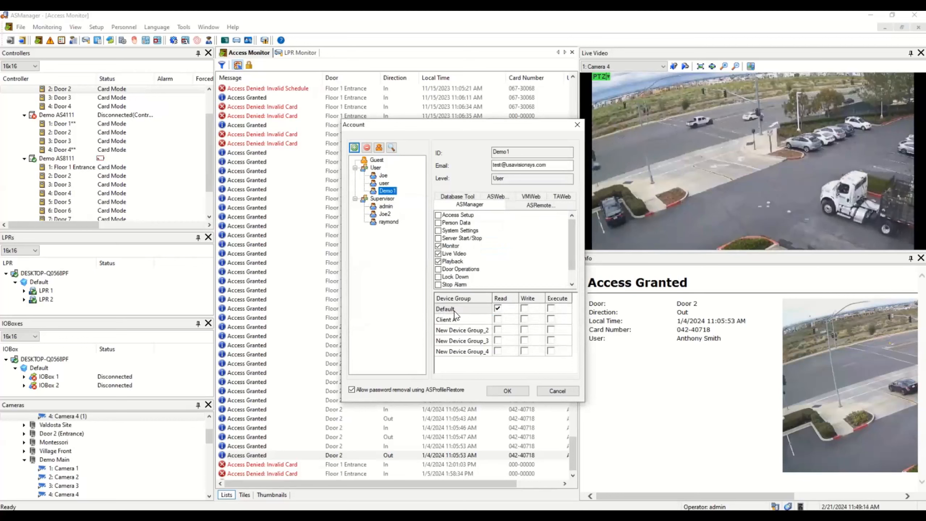
Remove Demo1's Read access on Default and grant Read, Write and Execute on Client A
{"action": "left_click", "coordinate": [498, 308]}
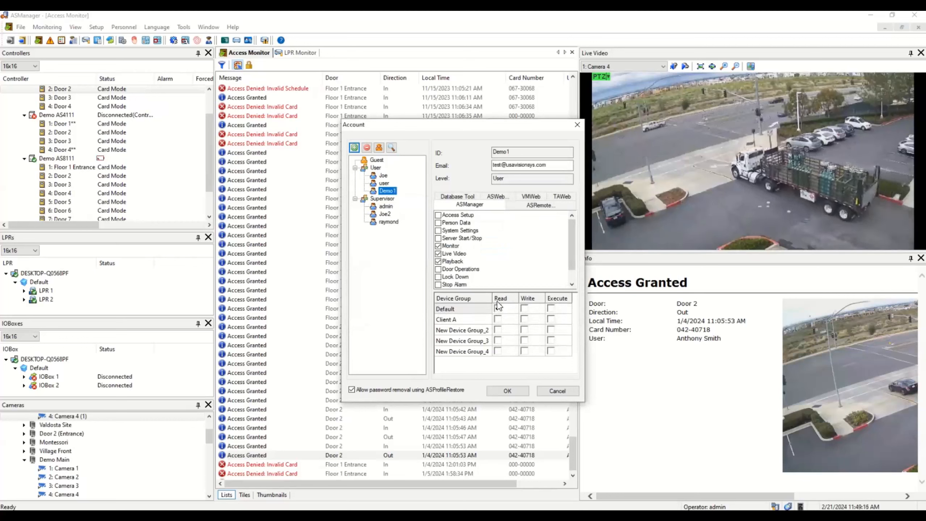
{"action": "left_click", "coordinate": [498, 310]}
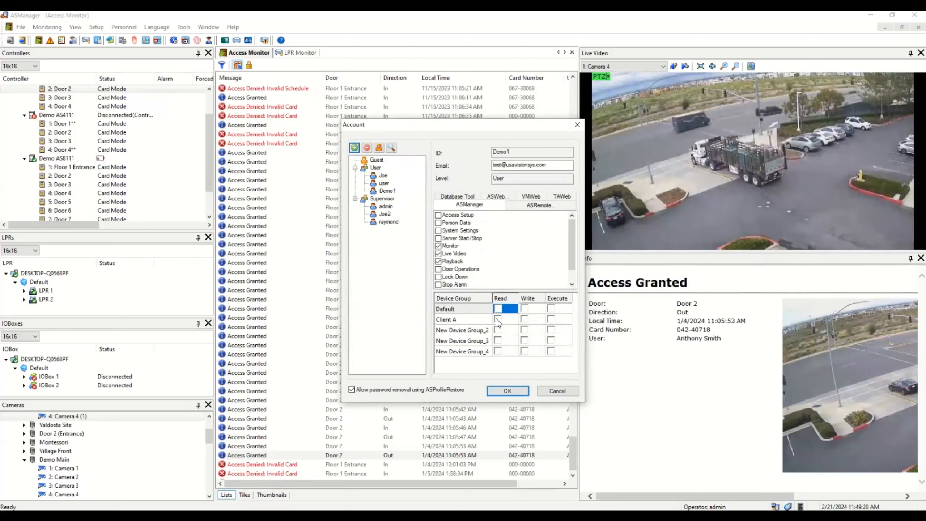
{"action": "left_click", "coordinate": [498, 319]}
{"action": "left_click", "coordinate": [524, 319]}
{"action": "left_click", "coordinate": [551, 320]}
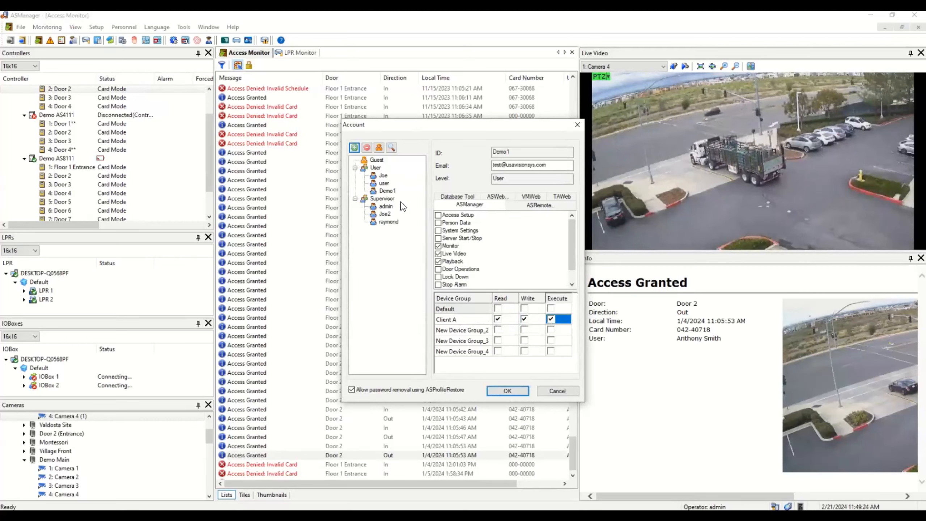
{"action": "left_click", "coordinate": [387, 191]}
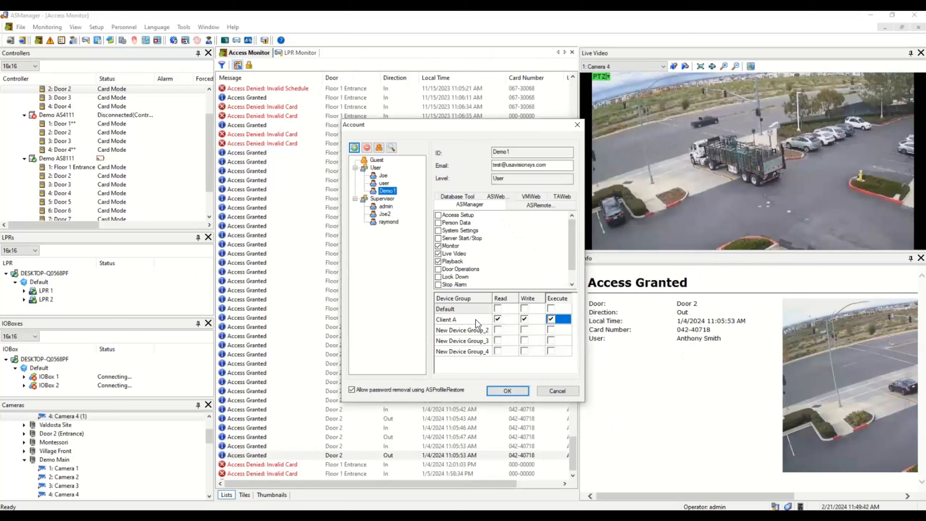
Grant Demo1 Access Setup and Person Data rights in both ASManager and ASWeb, then save
{"action": "left_click", "coordinate": [507, 200]}
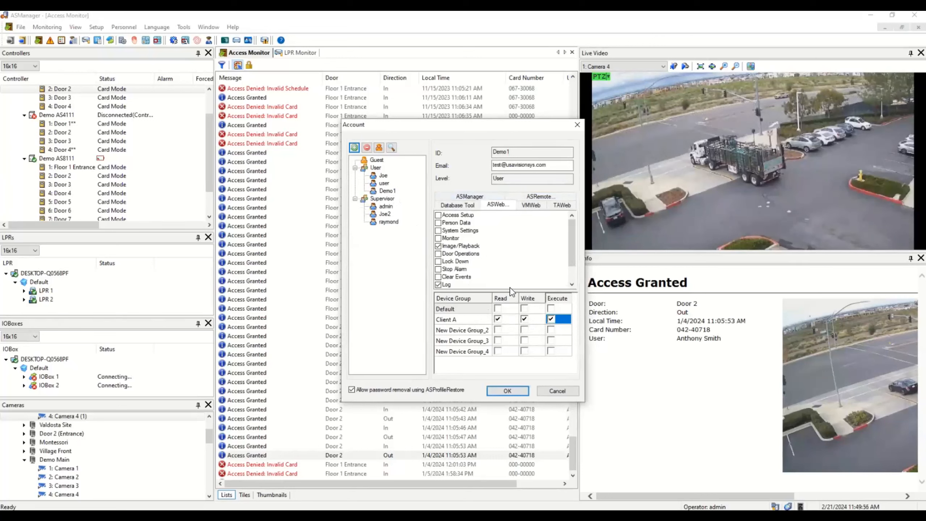
{"action": "left_click", "coordinate": [488, 197]}
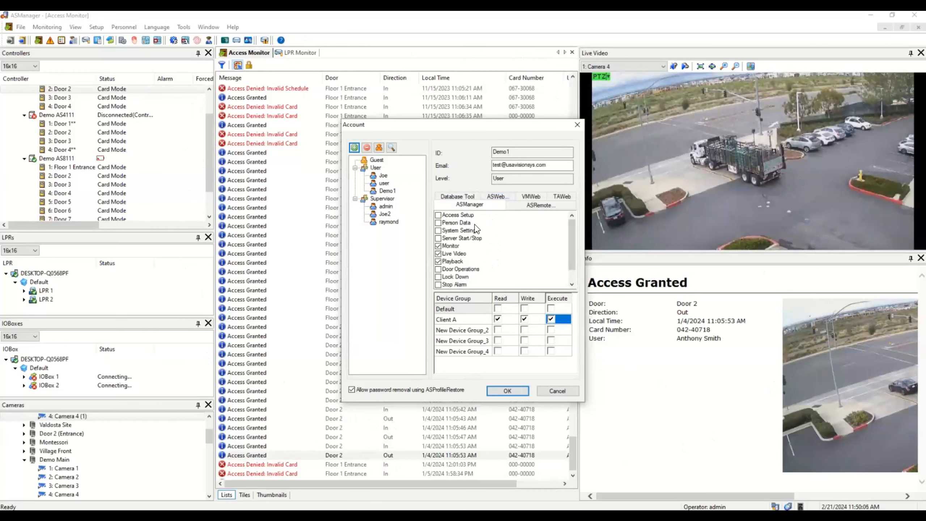
{"action": "left_click", "coordinate": [438, 215]}
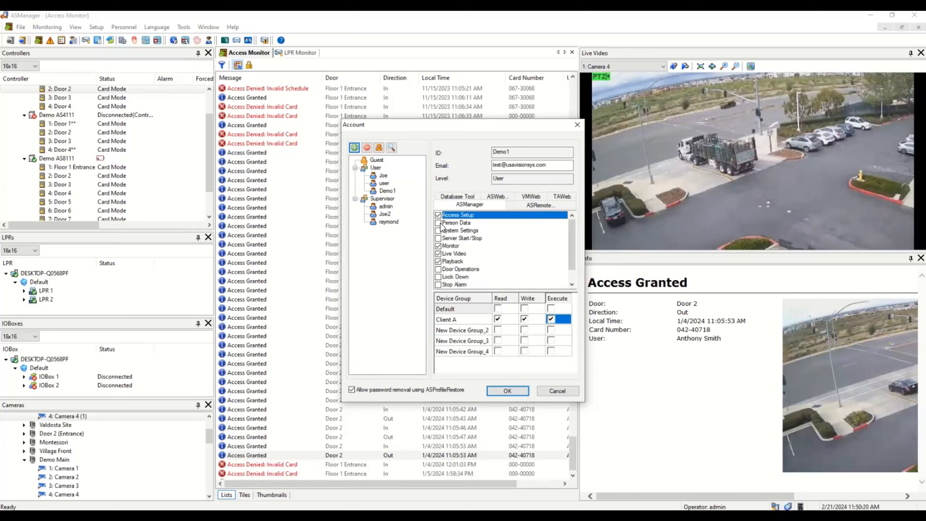
{"action": "left_click", "coordinate": [439, 222]}
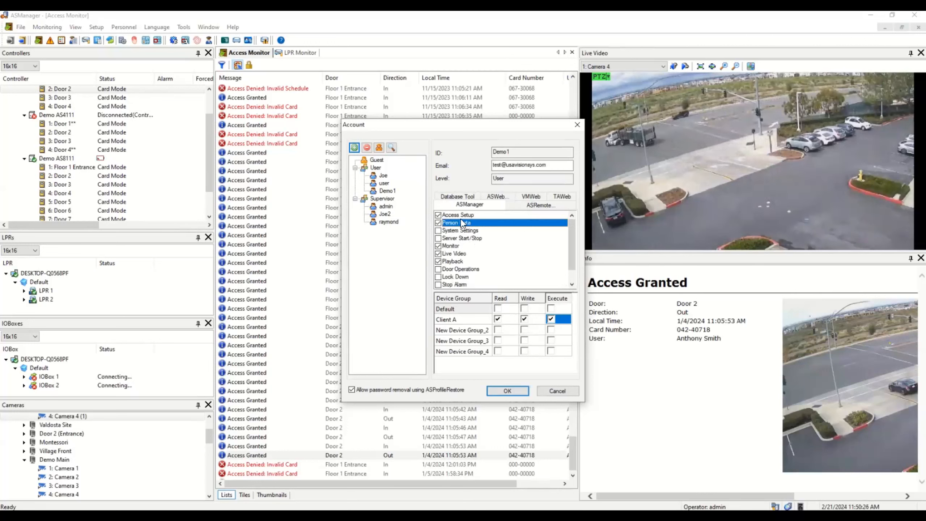
{"action": "left_click", "coordinate": [497, 196]}
{"action": "left_click", "coordinate": [439, 215]}
{"action": "left_click", "coordinate": [438, 222]}
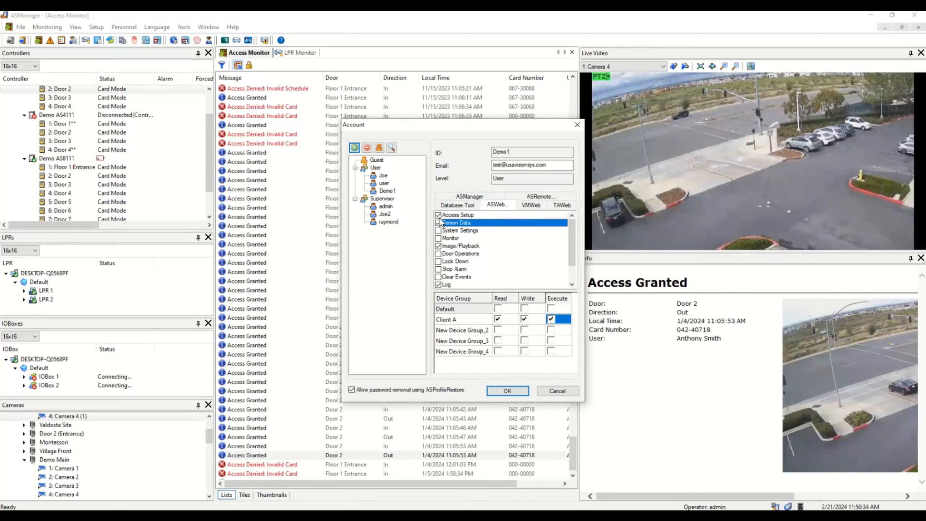
{"action": "left_click", "coordinate": [508, 391]}
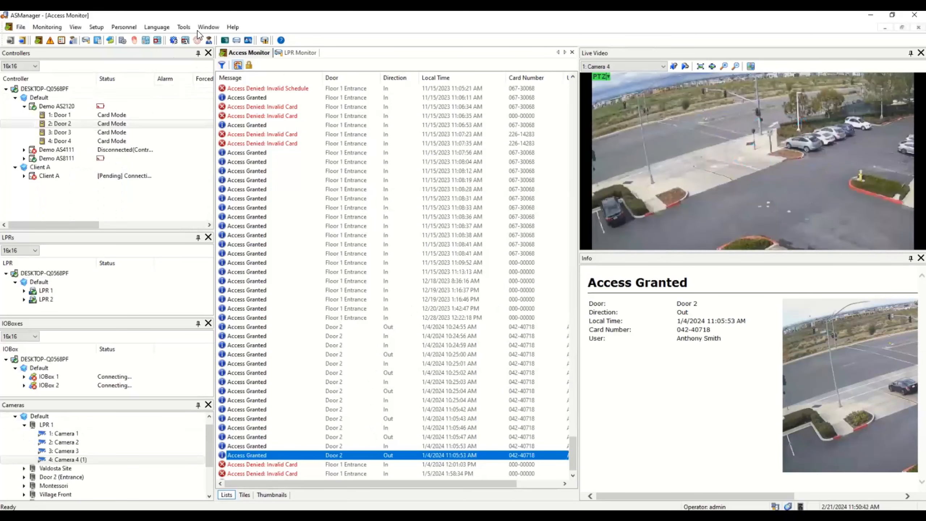
Launch ASWeb from the host controller's context menu and log out of the administrator session
{"action": "right_click", "coordinate": [32, 88]}
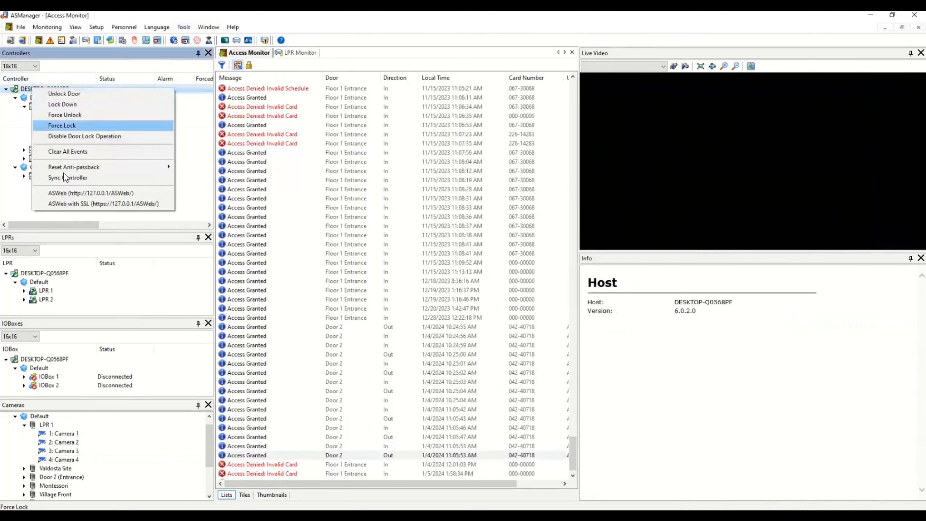
{"action": "left_click", "coordinate": [68, 194]}
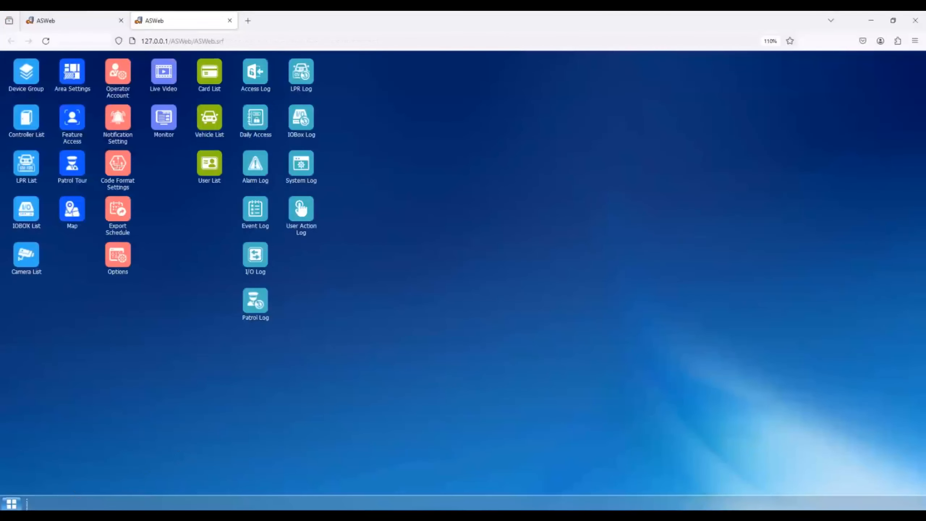
{"action": "left_click", "coordinate": [11, 504]}
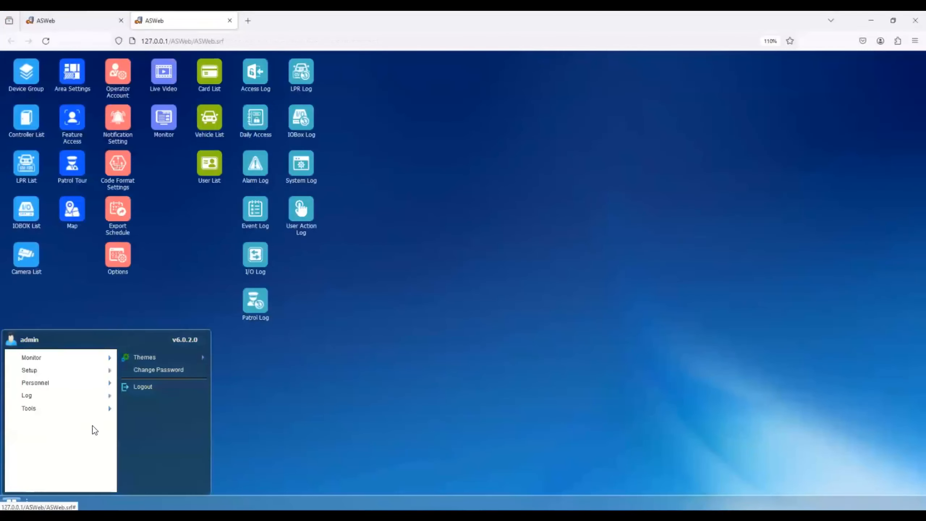
{"action": "left_click", "coordinate": [146, 387]}
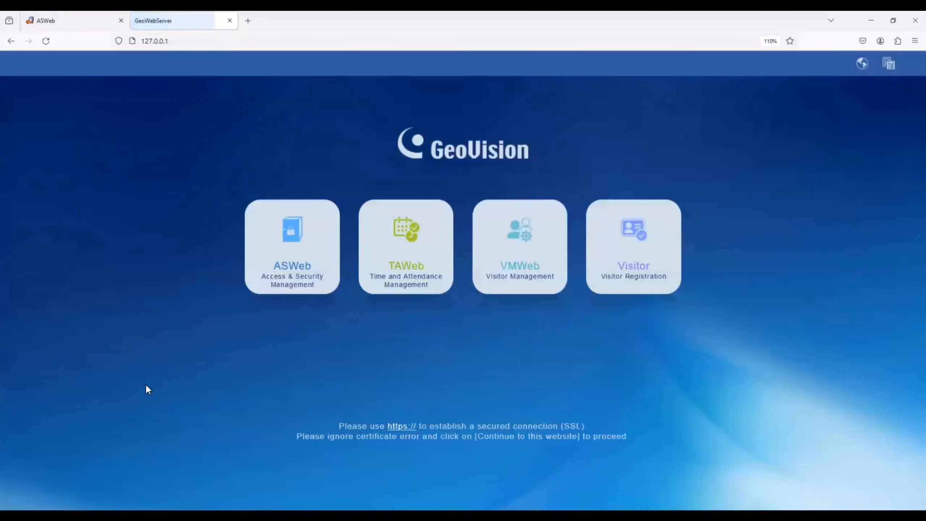
Sign in to ASWeb as Demo1 and confirm Device Group shows only Client A
{"action": "left_click", "coordinate": [304, 267]}
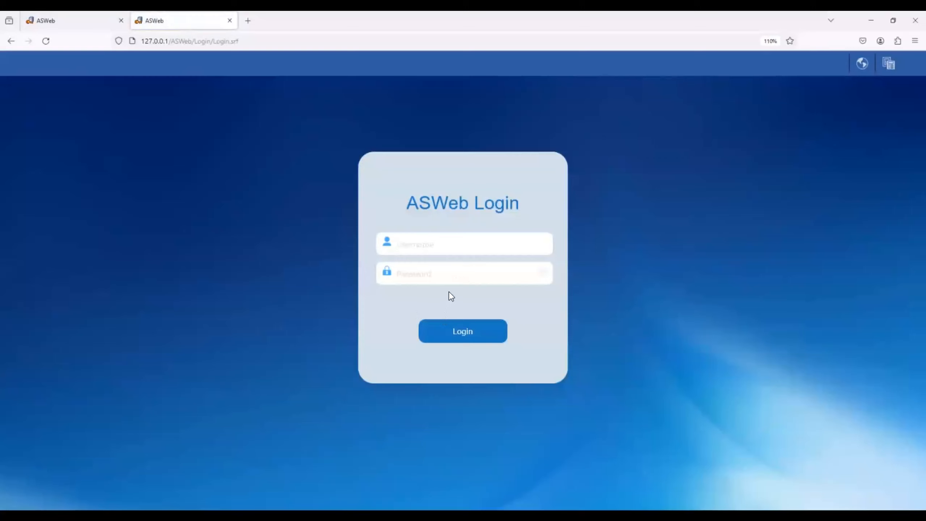
{"action": "left_click", "coordinate": [451, 333]}
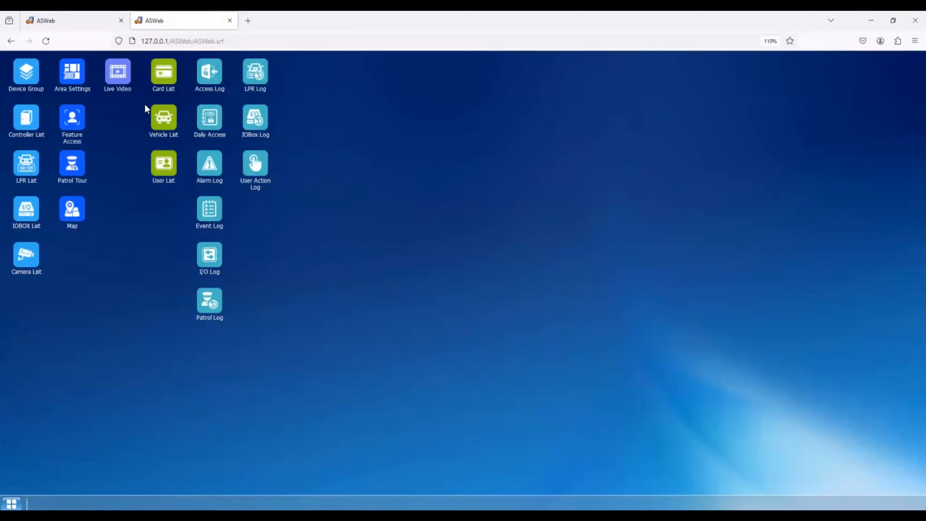
{"action": "left_click", "coordinate": [24, 77]}
{"action": "left_click", "coordinate": [225, 171]}
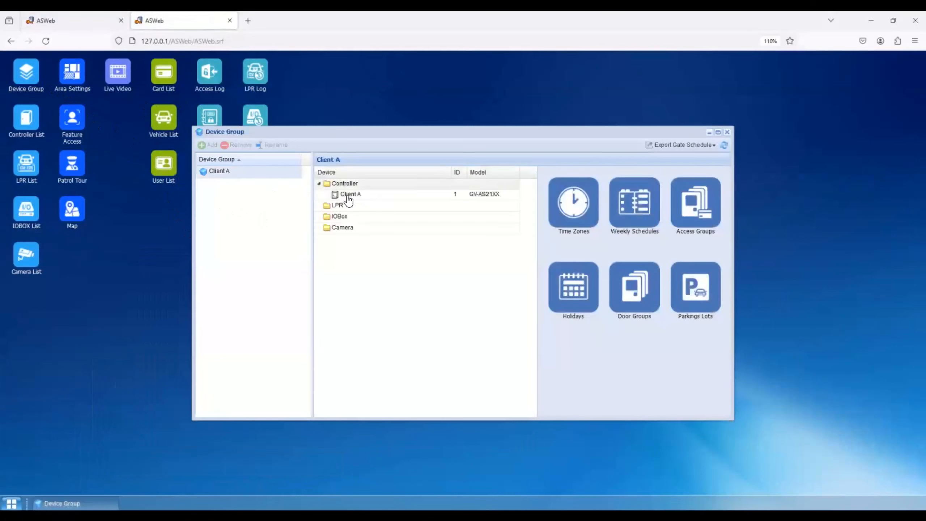
{"action": "left_click", "coordinate": [727, 132]}
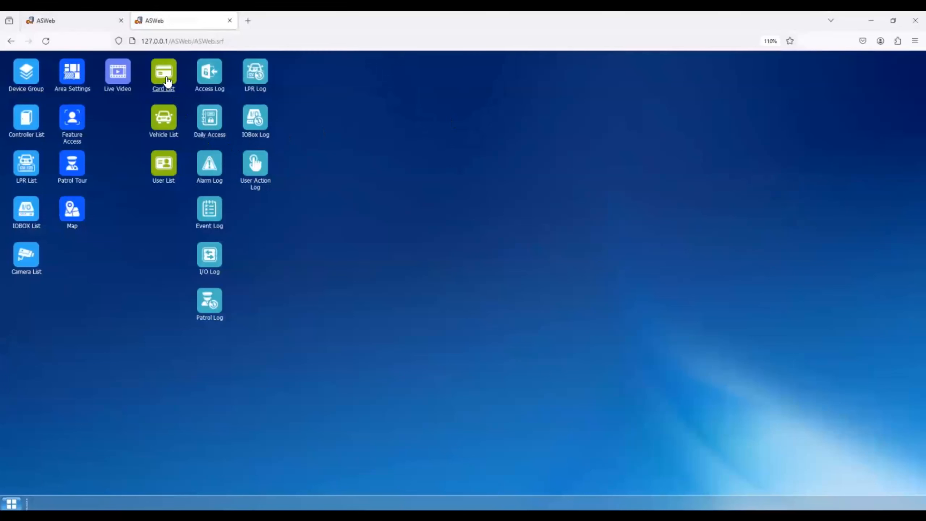
Check that the User List is empty, then close it
{"action": "left_click", "coordinate": [171, 164]}
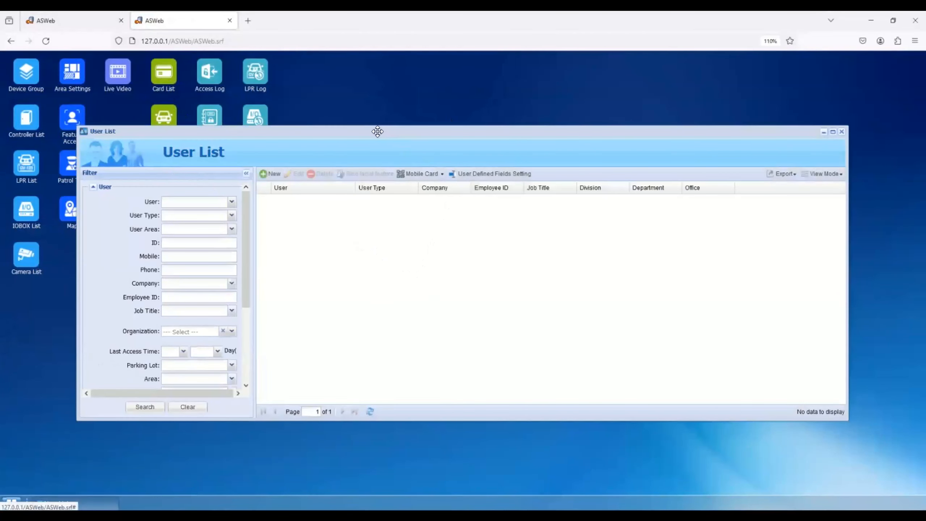
{"action": "left_click_drag", "start_coordinate": [375, 133], "coordinate": [381, 203]}
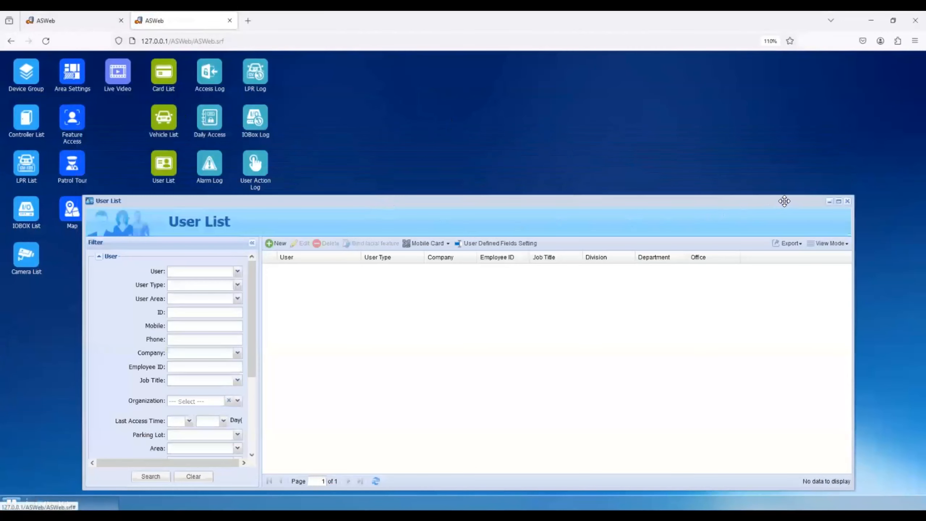
{"action": "left_click", "coordinate": [848, 201]}
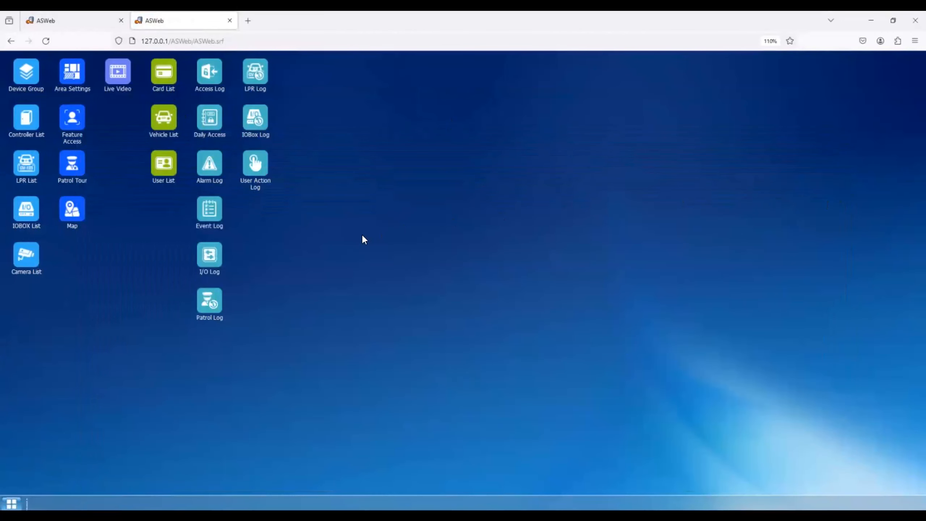